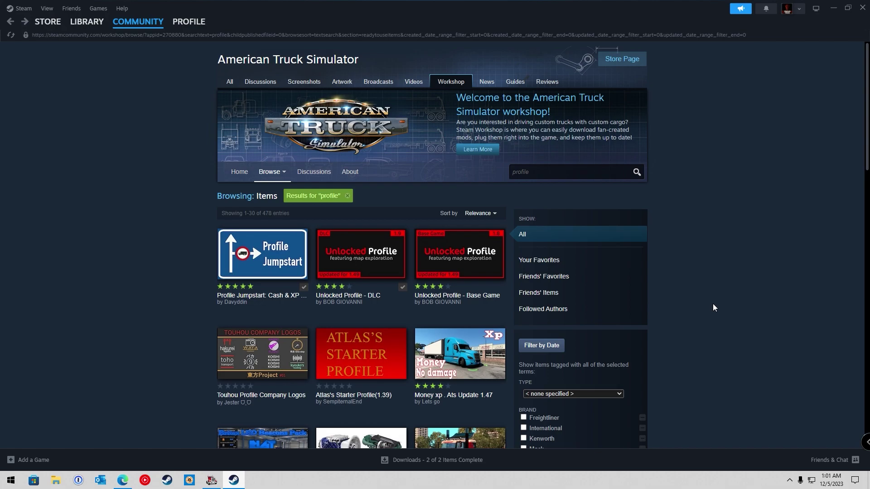
Read the TS SaveEditor Tool forum topic in Edge and go to its GitHub release page
left_click(833, 9)
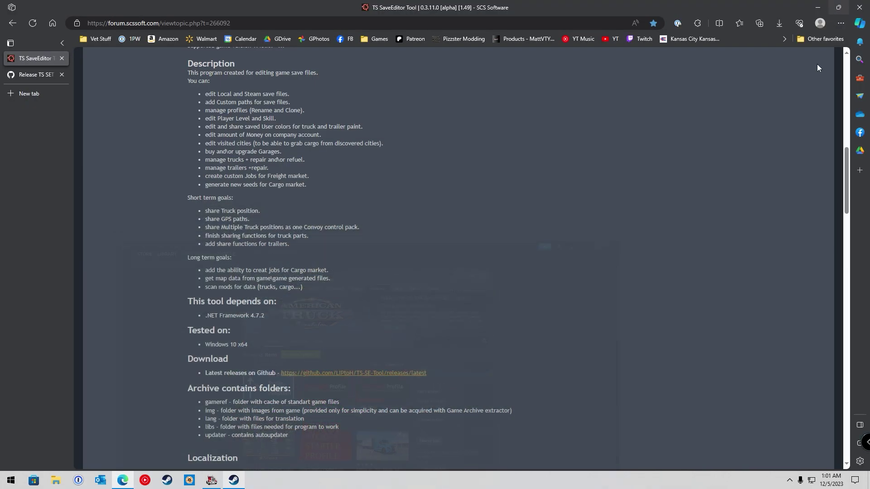
scroll(280, 244, "up", 15)
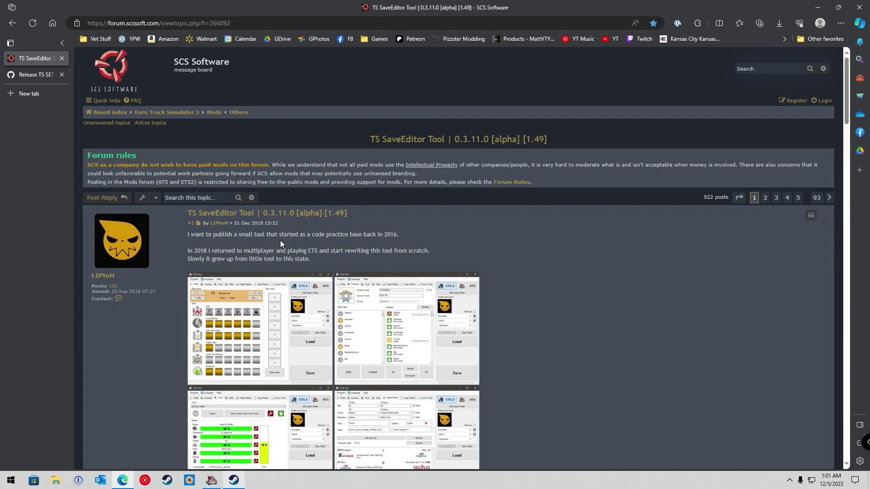
scroll(354, 255, "down", 10)
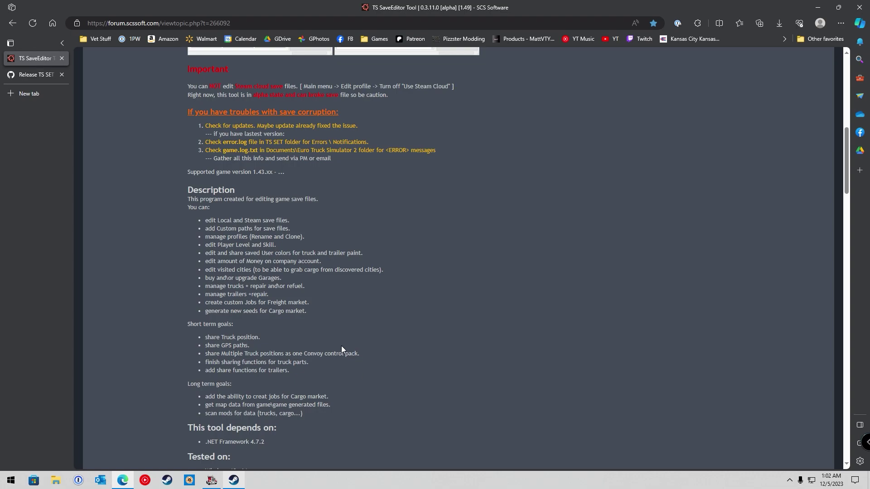
scroll(341, 347, "down", 1)
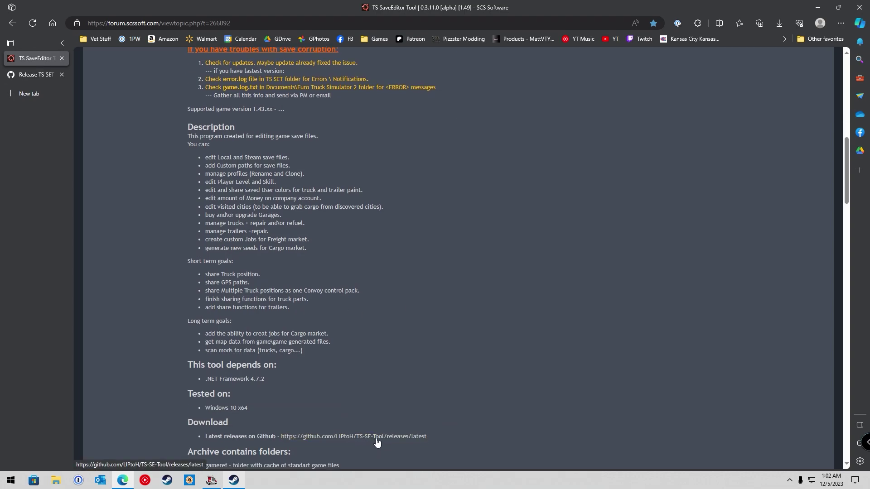
left_click(37, 77)
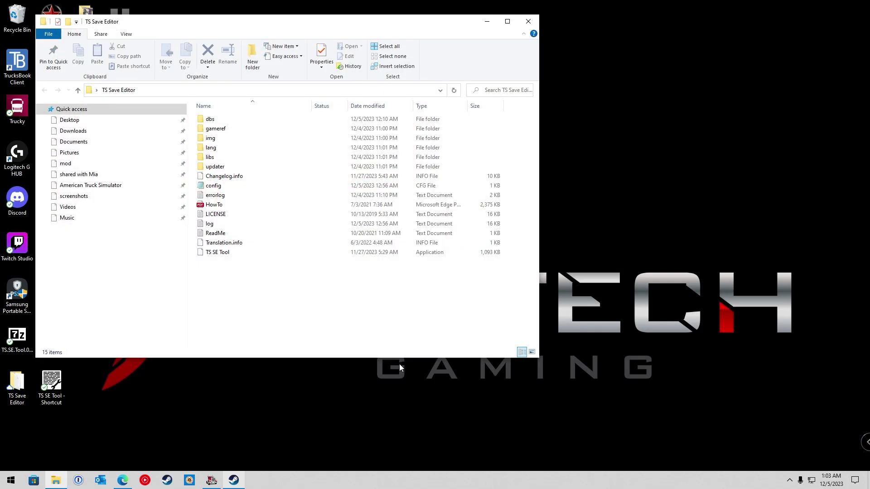
Check the TS SE Tool file's context menu without making a shortcut, then close the TS Save Editor folder
left_click(216, 253)
right_click(216, 254)
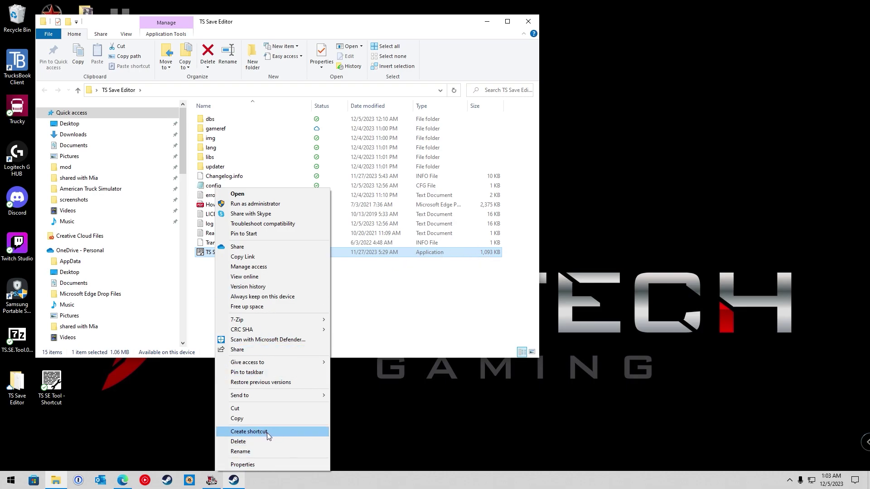
left_click(455, 305)
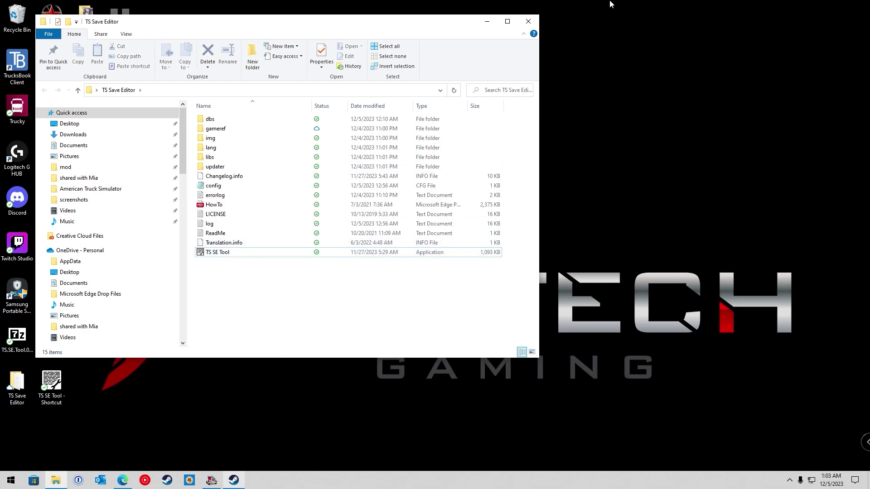
left_click(535, 28)
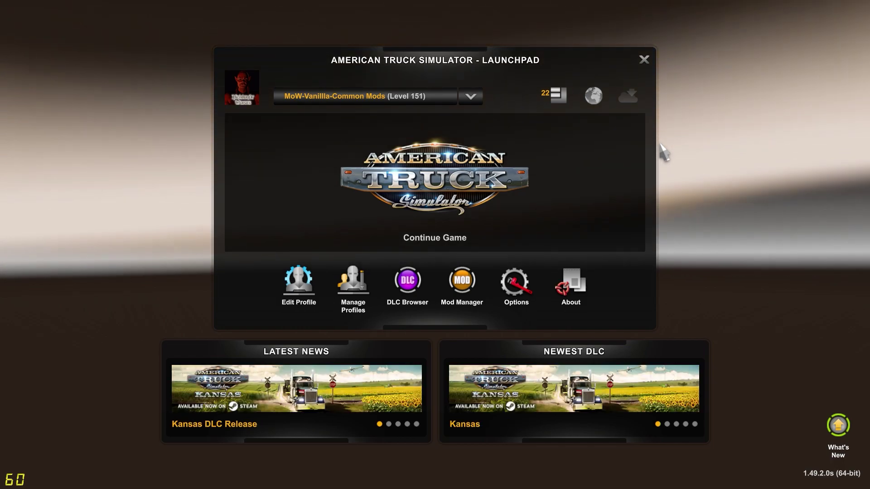
Quit American Truck Simulator and launch TS SE Tool from its desktop shortcut
key("Escape")
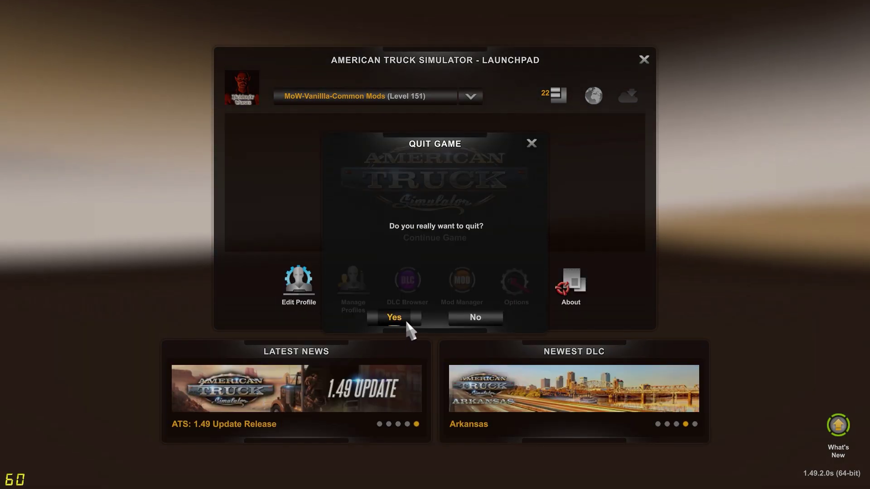
left_click(401, 317)
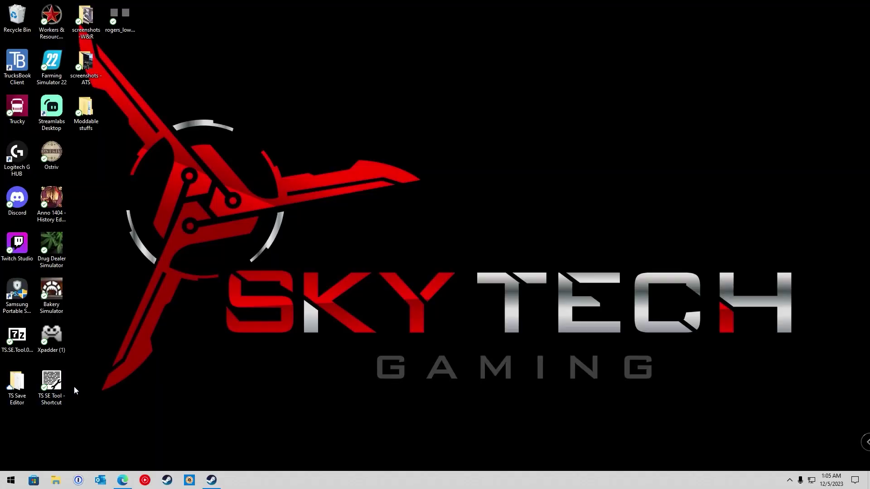
left_click(56, 389)
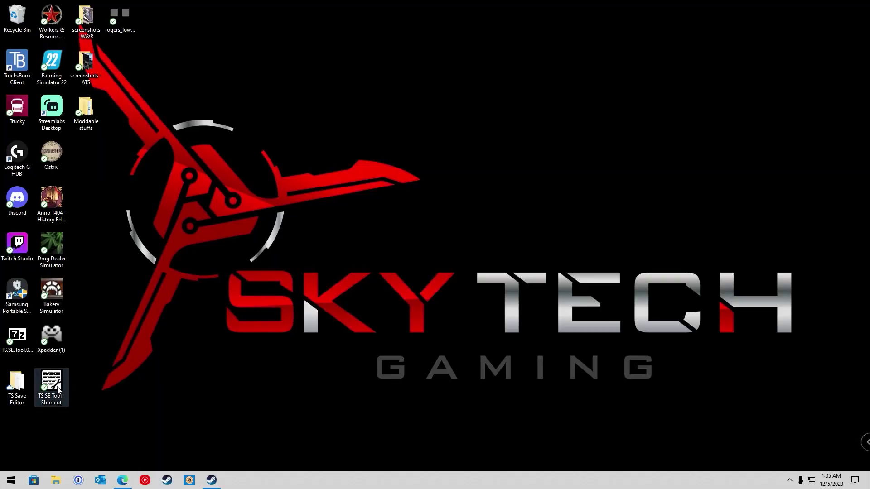
double_click(53, 389)
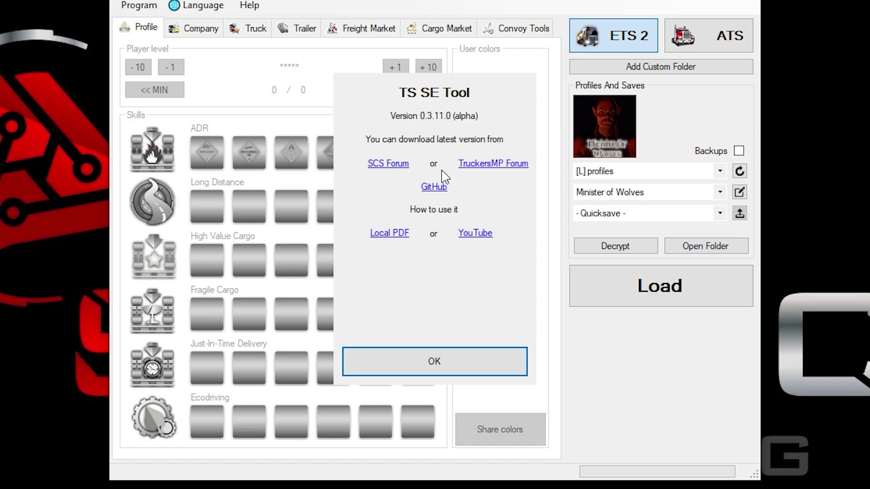
Dismiss the About box, switch TS SE Tool to ATS saves and list the available profiles
key("Return")
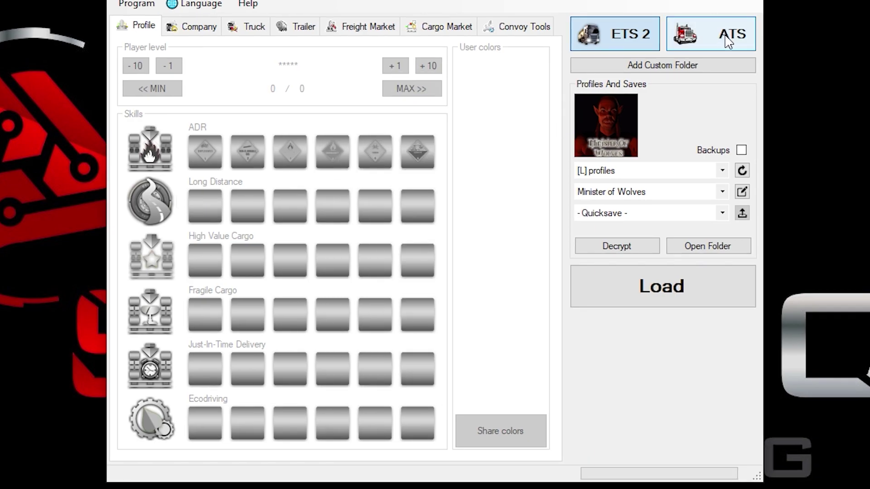
left_click(733, 40)
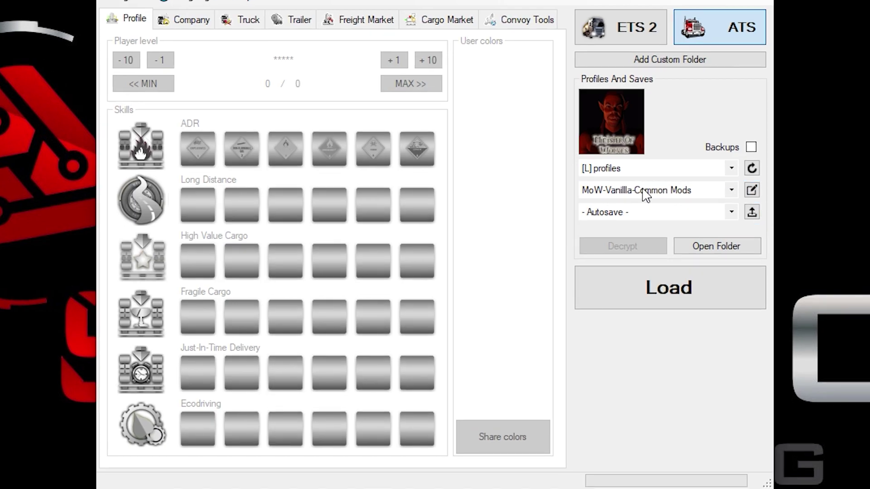
left_click(730, 190)
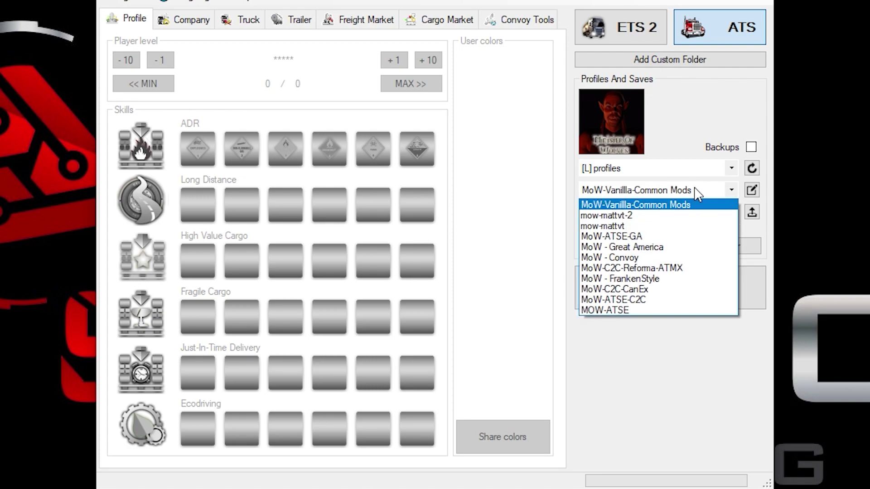
Clone the MoW-Vanilla-Common Mods profile as 'mow - for the show' and make it current
left_click(734, 193)
left_click(752, 193)
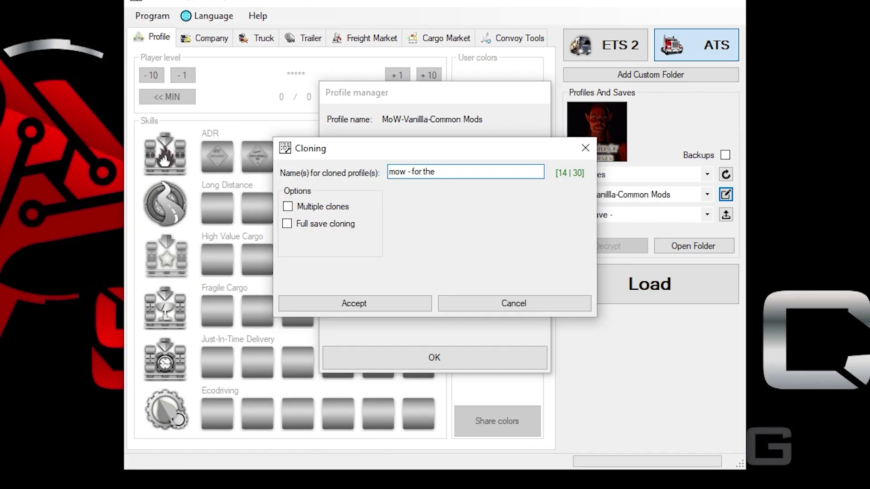
type("mow - for thesho")
type("w")
left_click(361, 306)
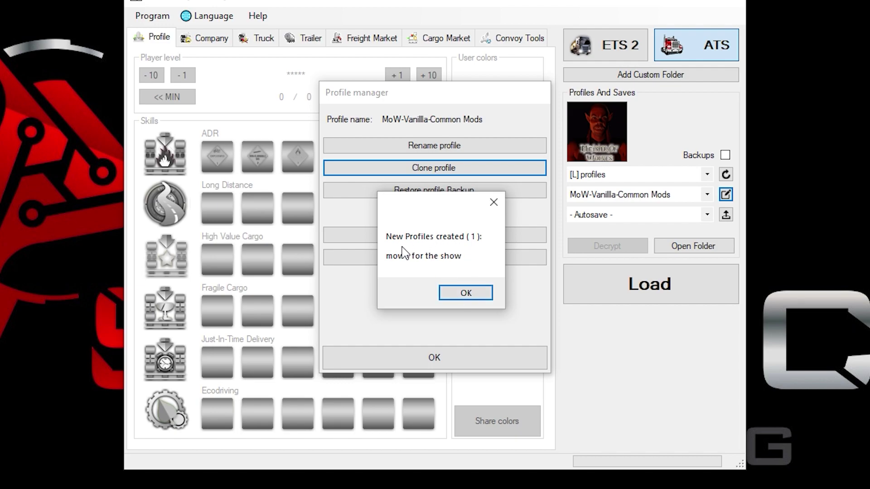
left_click(466, 292)
left_click(467, 360)
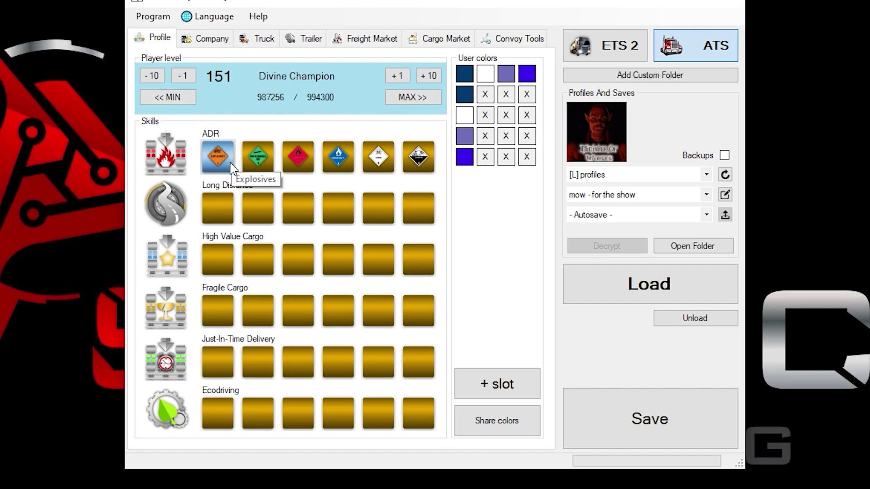
Clear the ADR skills, set the player level to 1 and give one Long Distance point
left_click(217, 156)
left_click(418, 157)
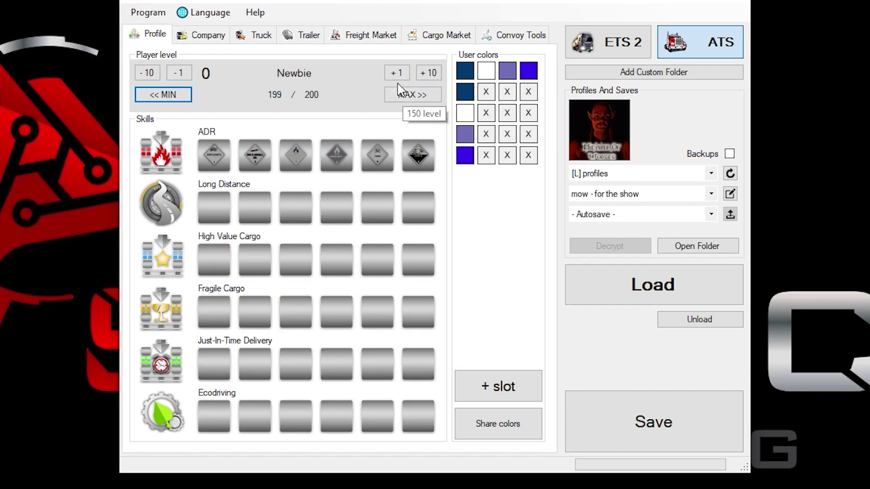
left_click(397, 75)
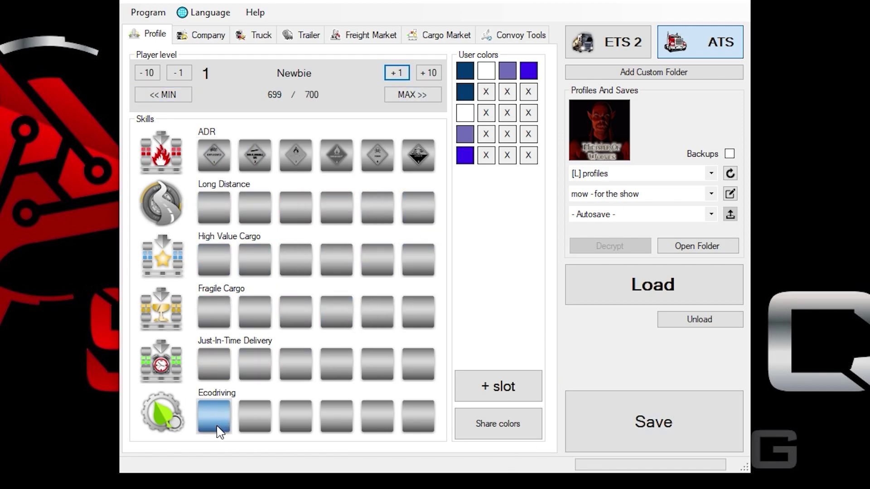
left_click(210, 210)
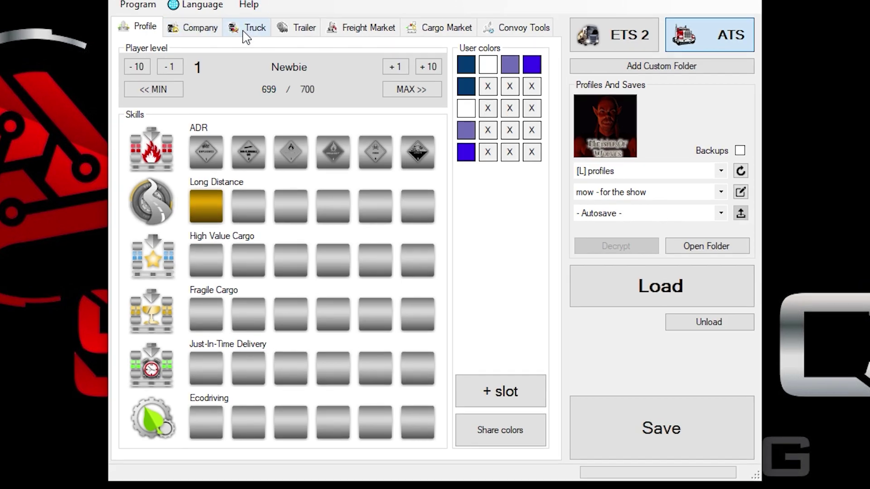
On the Tester Inc company page, select the $9,653,994 account money and browse the Drivers and Garages lists
left_click(210, 37)
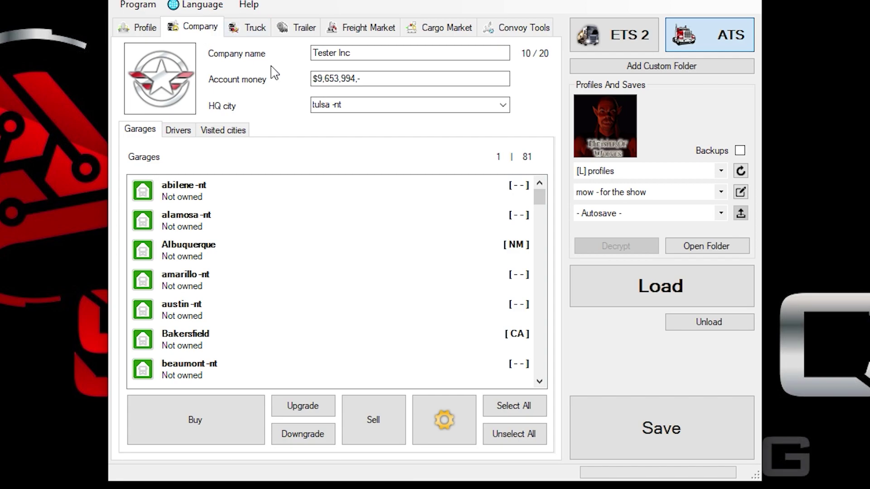
left_click(395, 79)
left_click(373, 80)
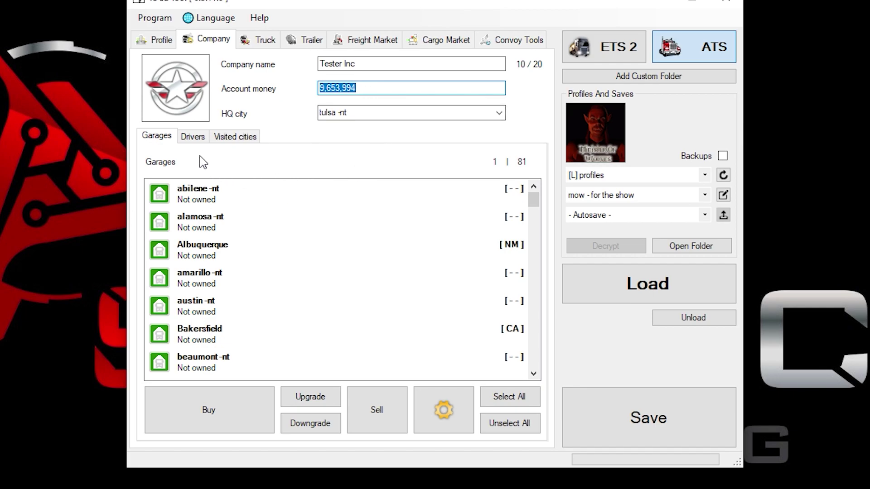
left_click(206, 143)
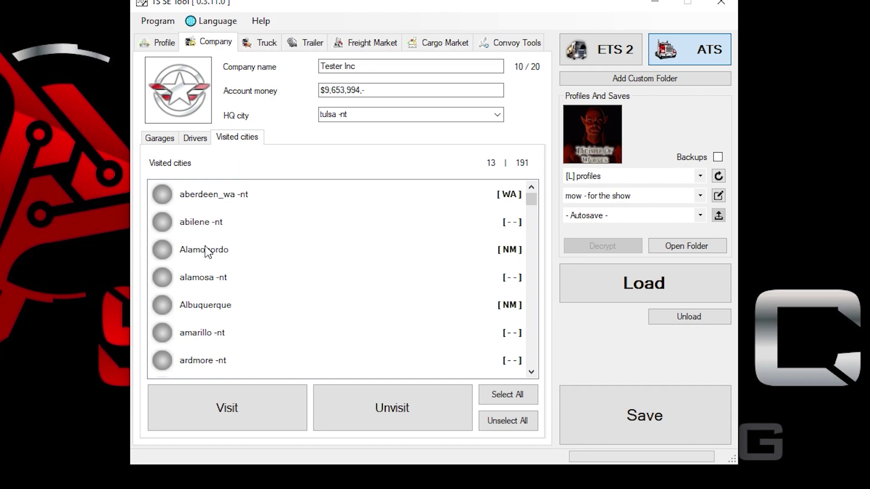
scroll(204, 249, "down", 10)
scroll(206, 254, "down", 5)
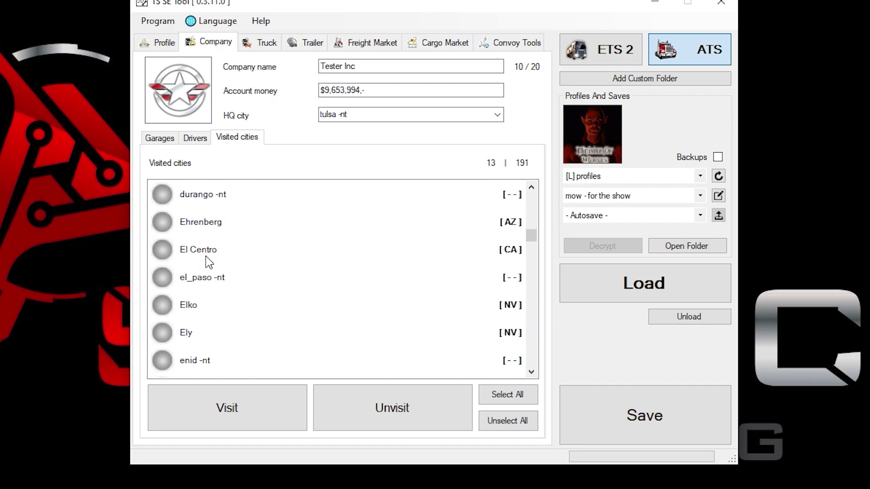
left_click(195, 138)
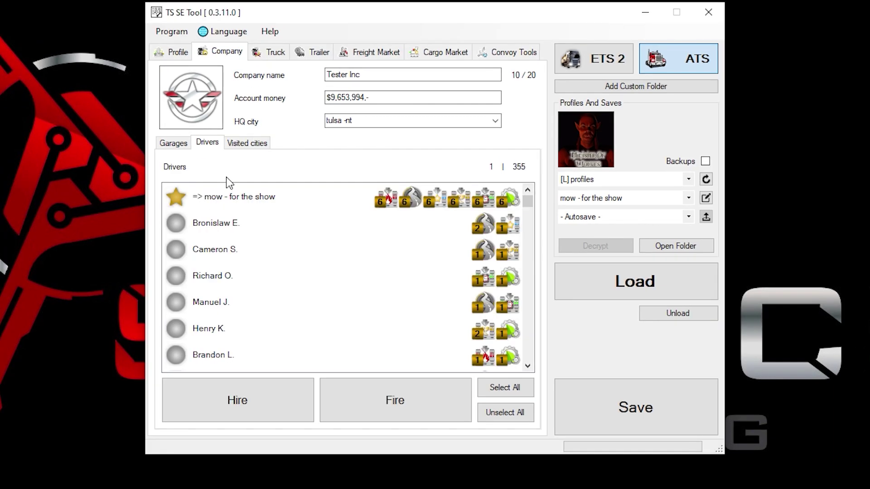
left_click(177, 144)
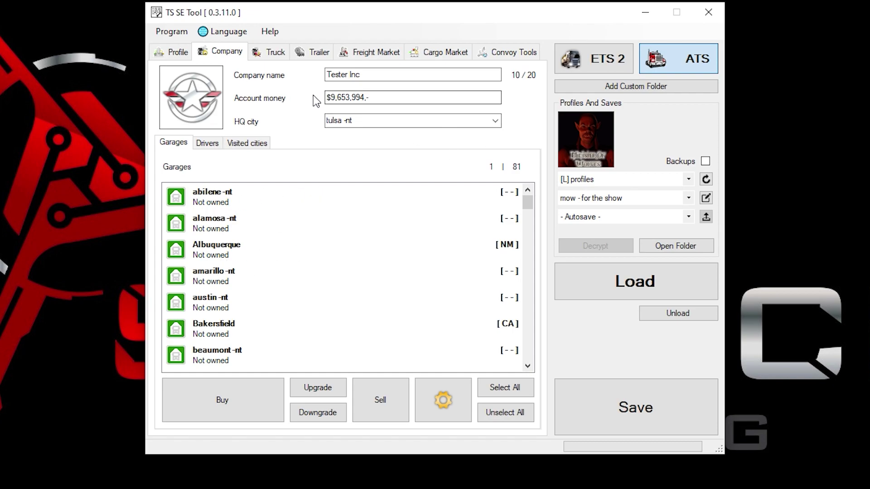
left_click(383, 97)
Set the account money to 500 and bring up the Peterbilt 389 truck page
type("500")
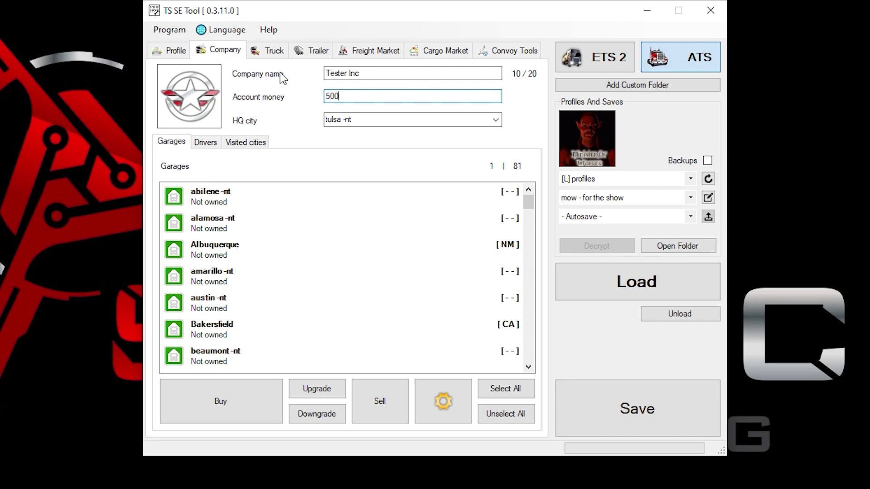
left_click_drag(362, 74, 324, 86)
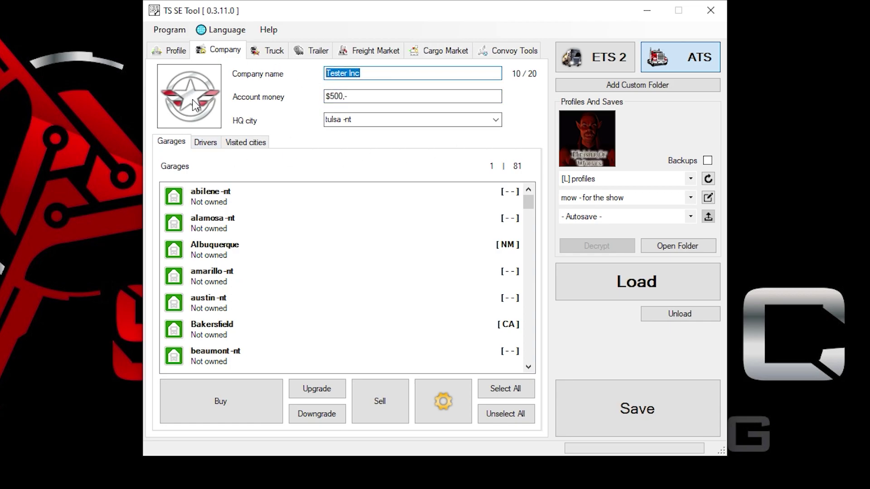
left_click(279, 48)
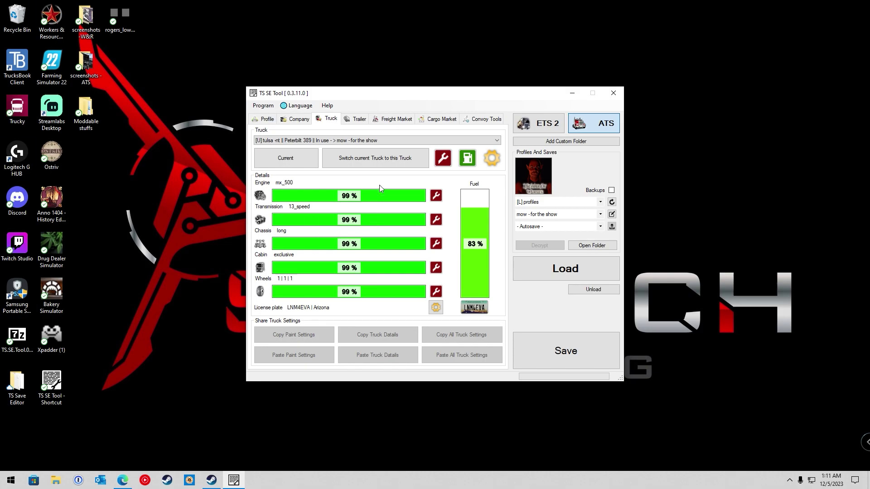
Repair every truck part and refuel to 100%, then save the edited profile
left_click(442, 159)
left_click(467, 158)
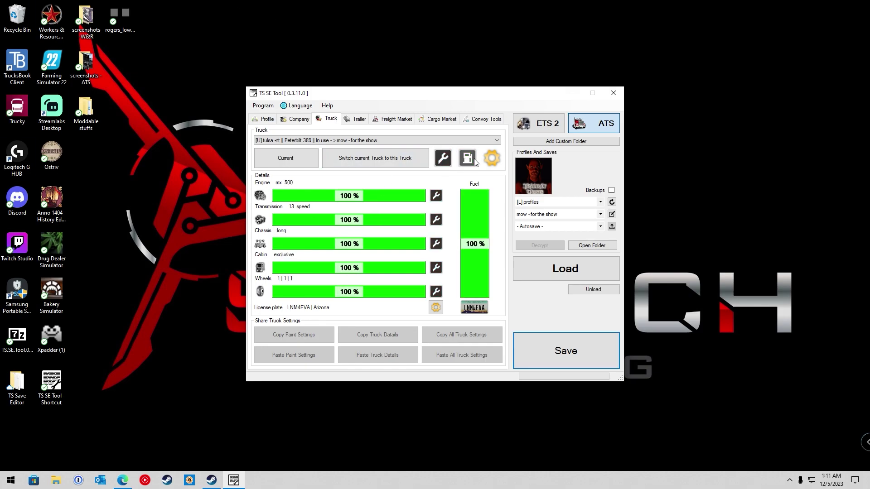
left_click(359, 120)
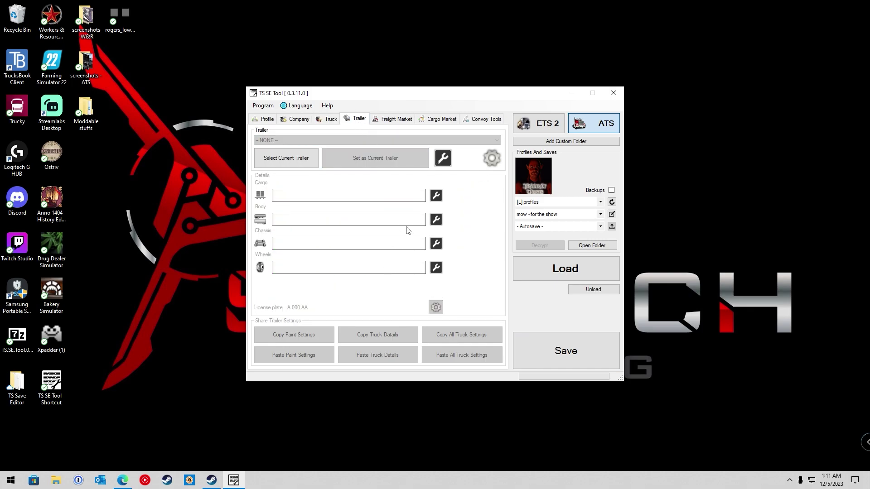
left_click(557, 362)
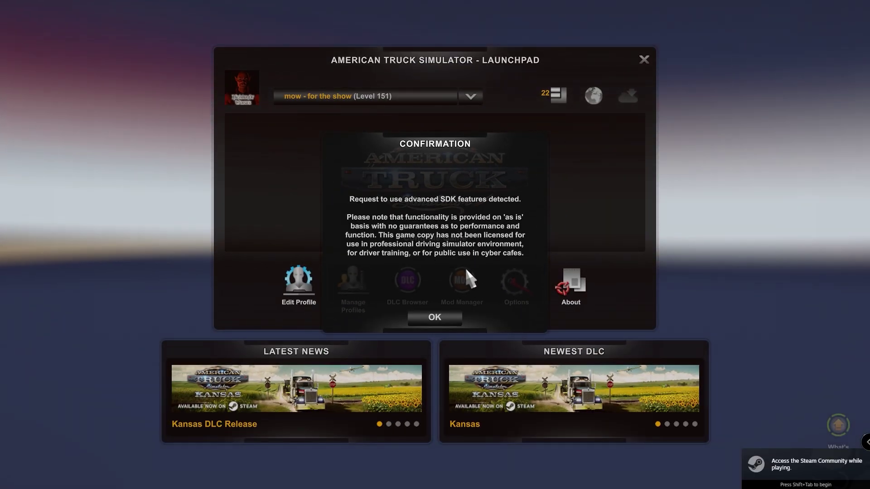
Accept the SDK prompt, continue on the edited profile, check Online settings, then Alt+Tab to the desktop
left_click(436, 323)
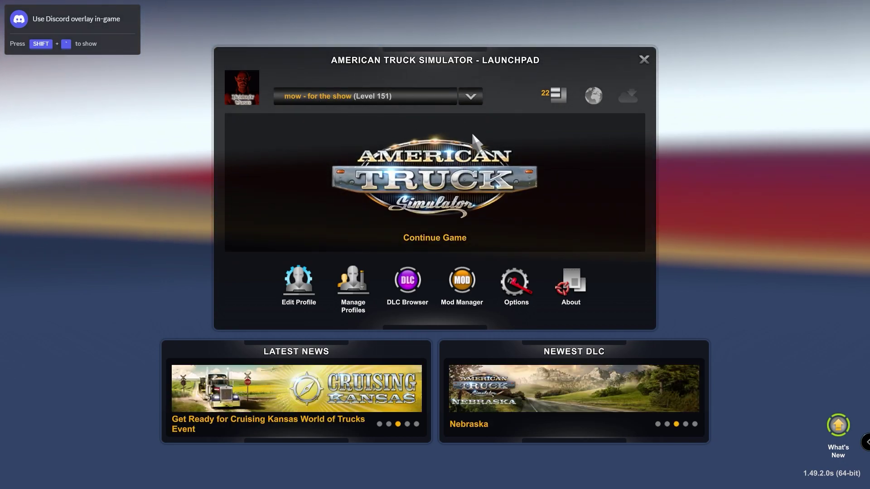
left_click(394, 116)
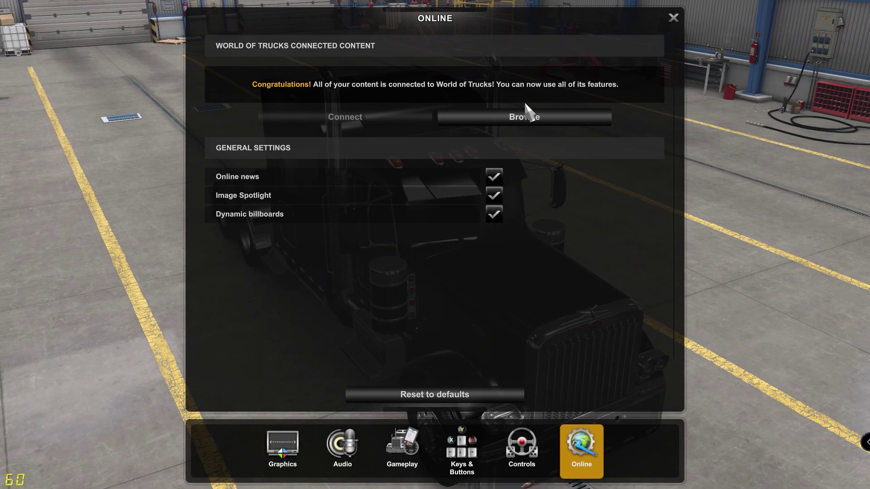
left_click(674, 17)
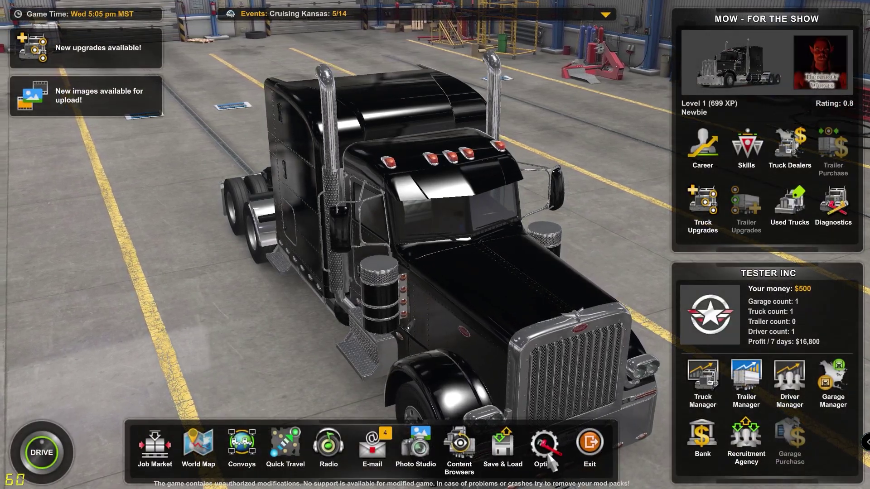
left_click(545, 445)
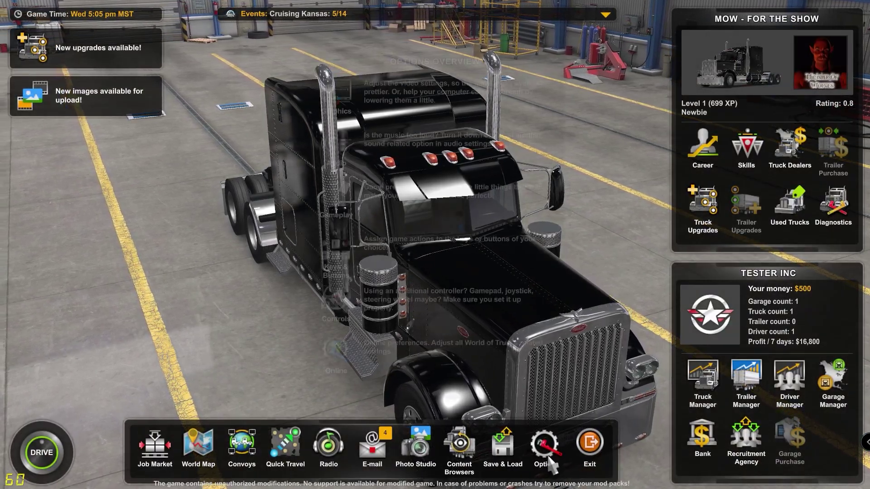
left_click(348, 365)
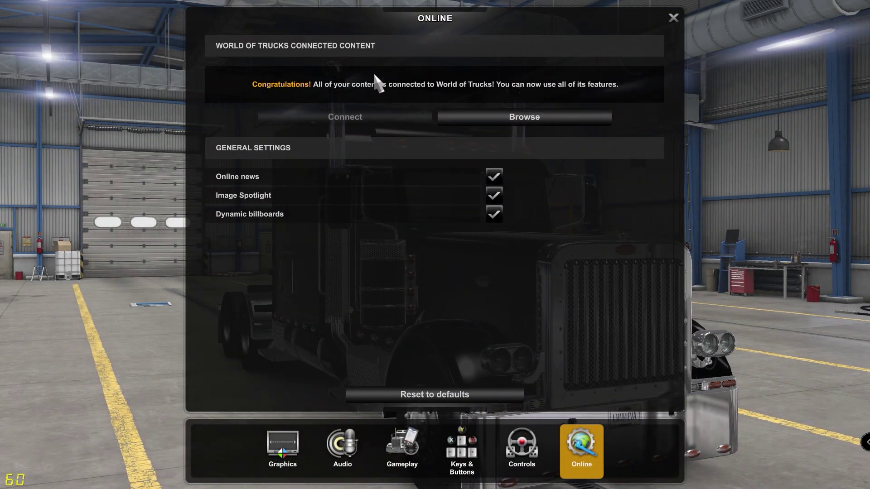
key("alt+Tab")
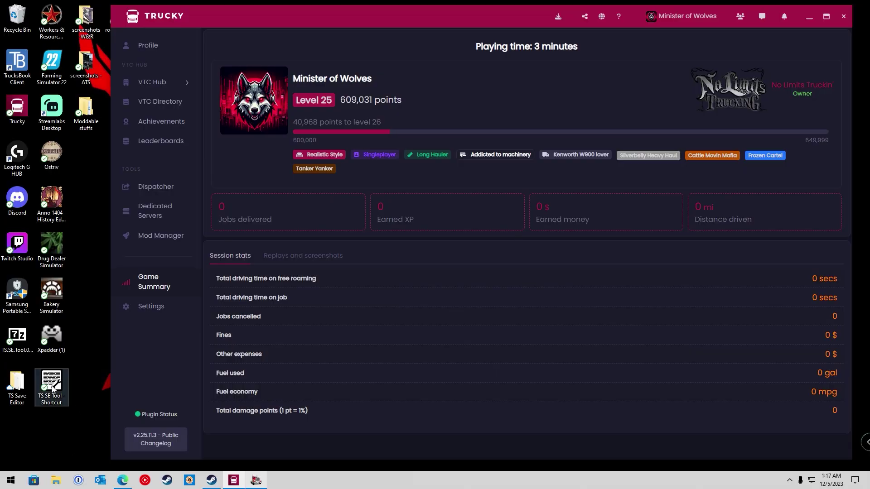
Relaunch TS SE Tool from its desktop shortcut, opening it over Trucky's Game Summary
double_click(53, 388)
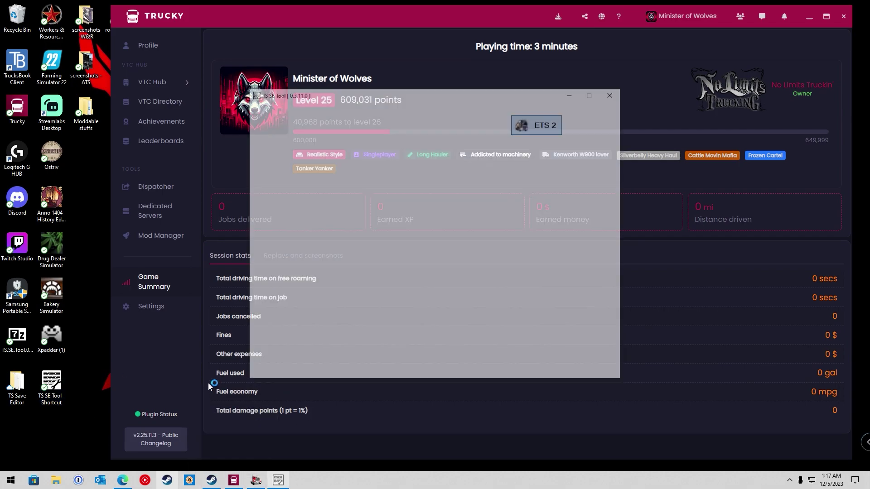